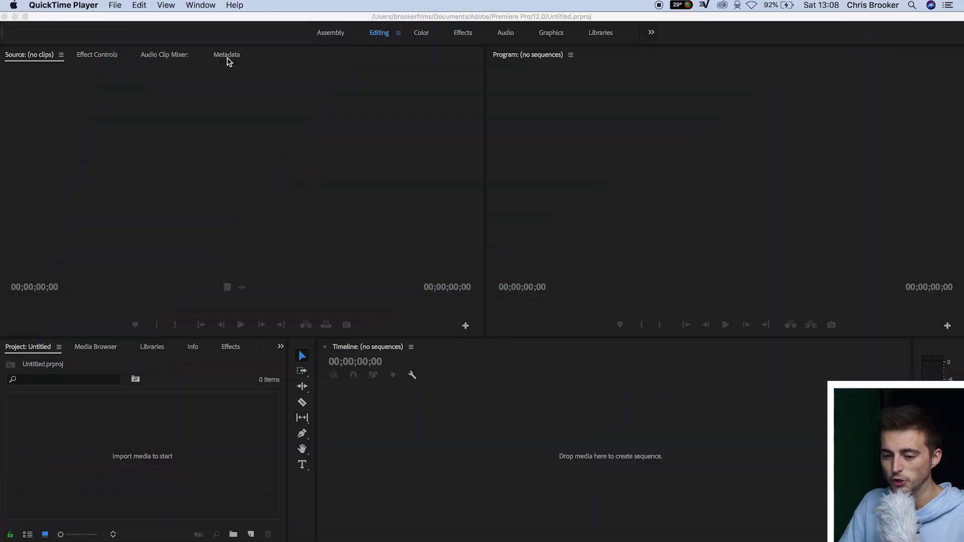
Switch from QuickTime Player to the empty Untitled Premiere Pro project
left_click(238, 132)
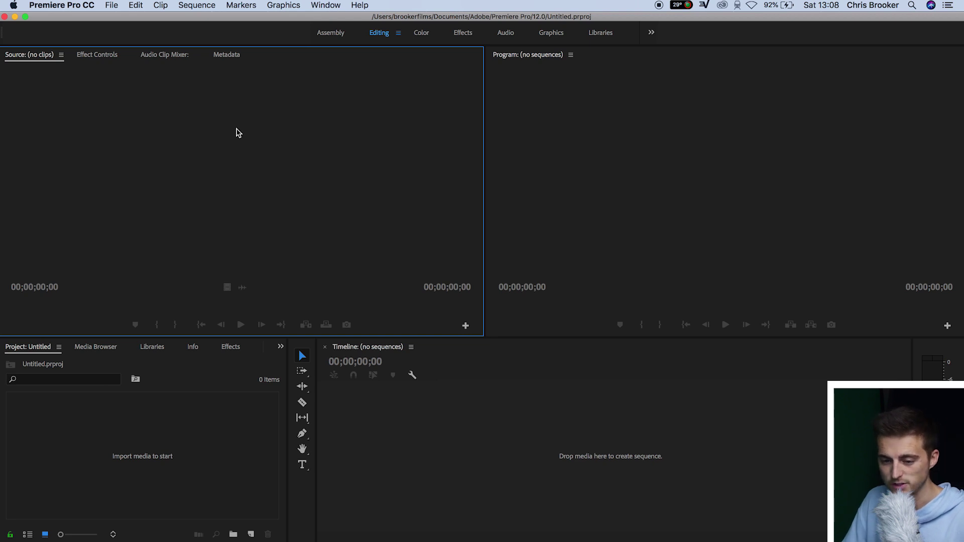
Start a new sequence with Custom editing mode at 23.976 fps
left_click(110, 5)
mouse_move(128, 20)
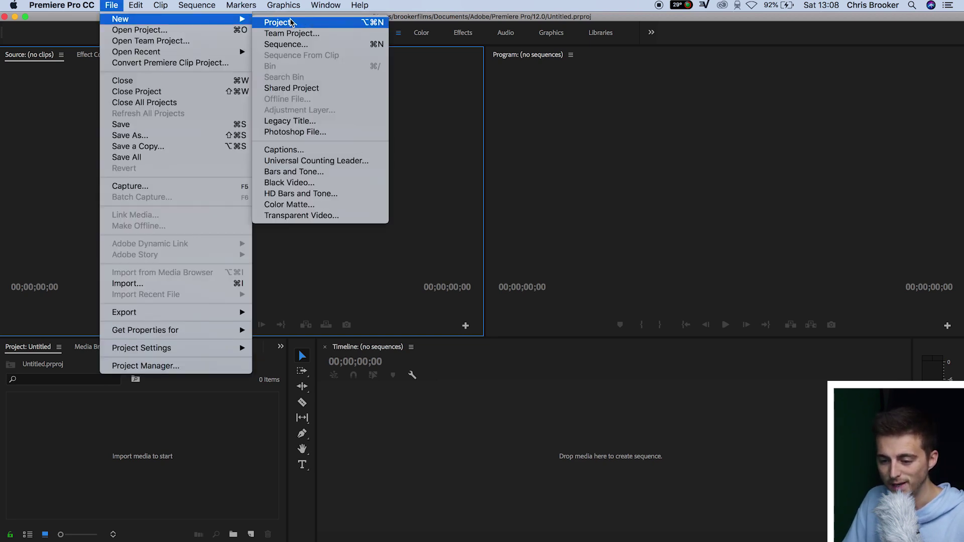
left_click(287, 46)
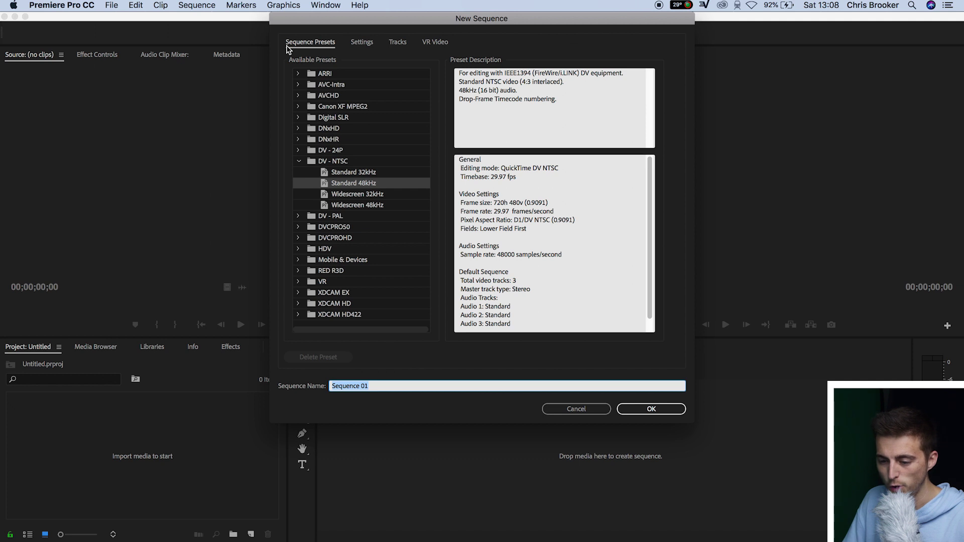
left_click(363, 44)
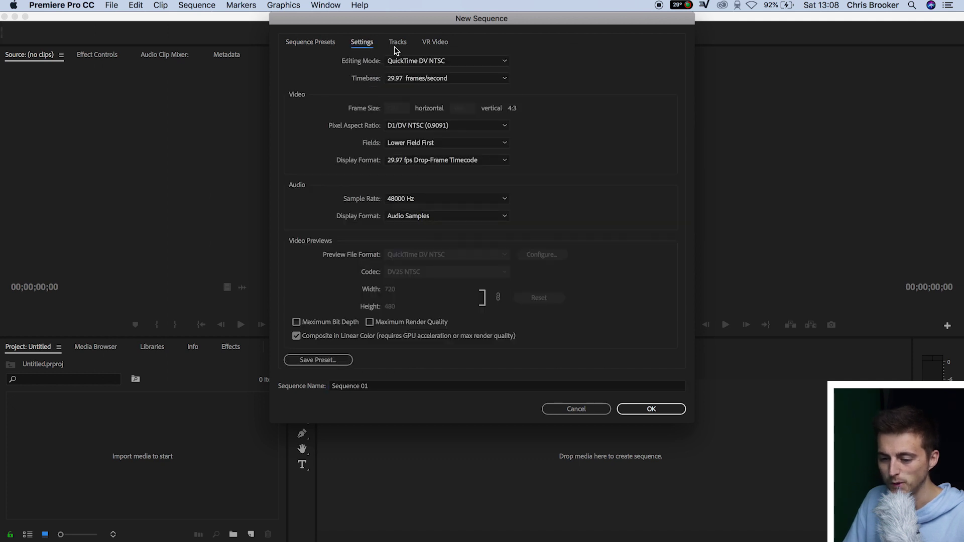
left_click(416, 61)
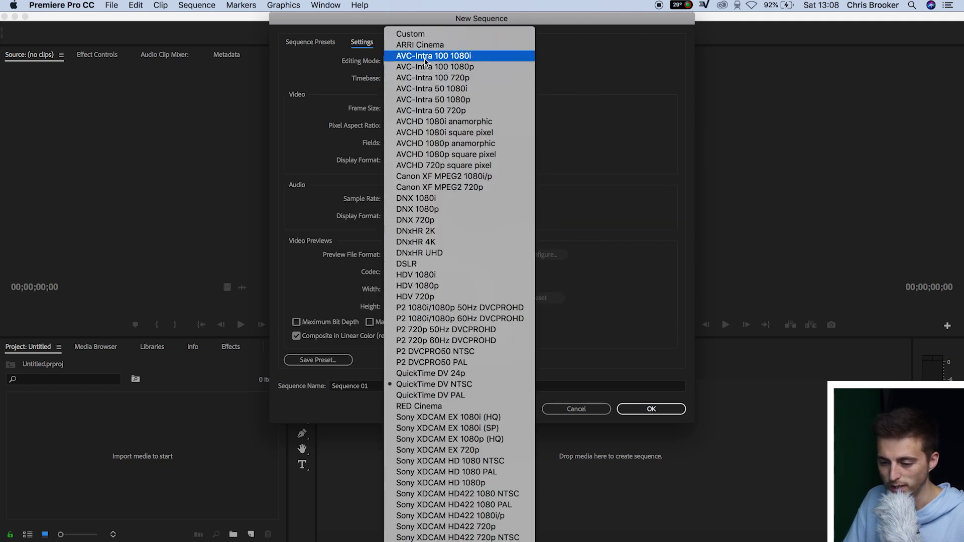
left_click(424, 34)
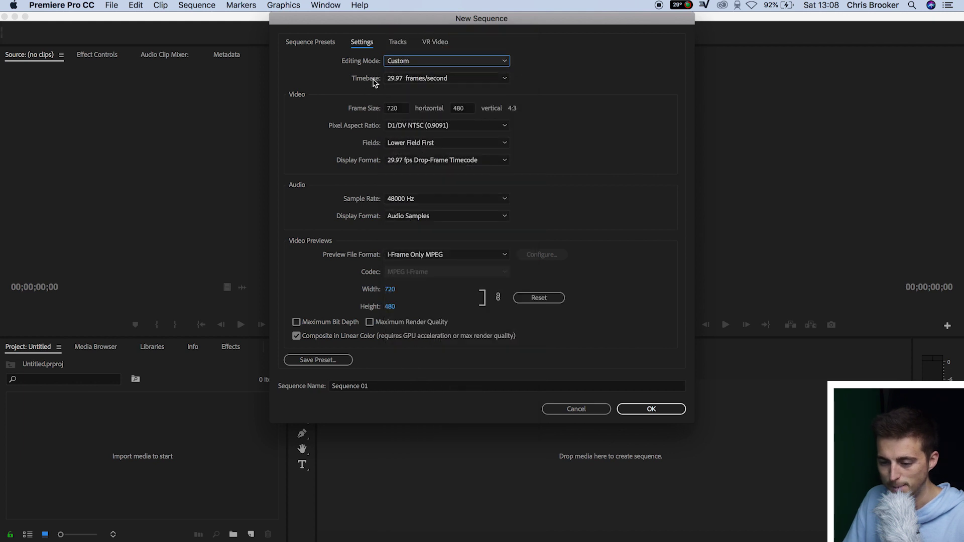
left_click(387, 78)
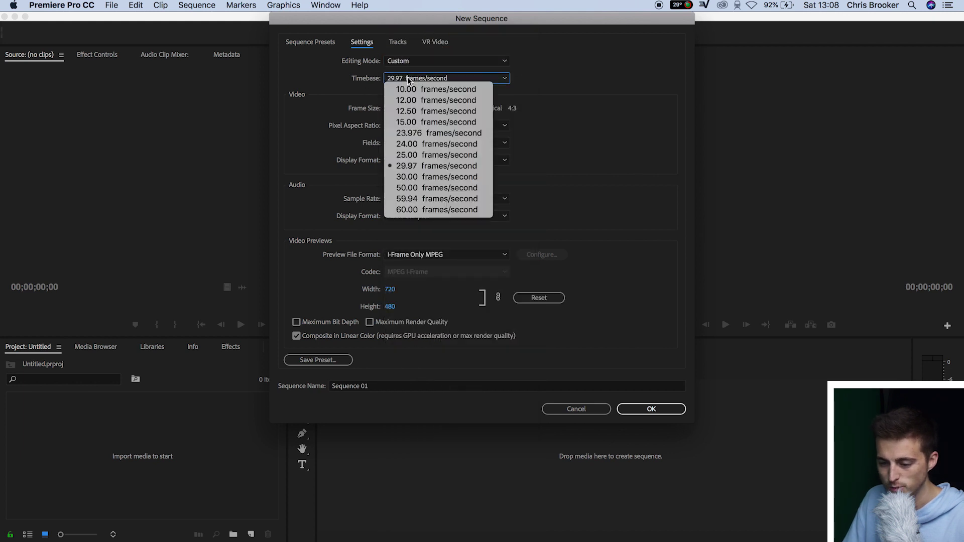
left_click(417, 133)
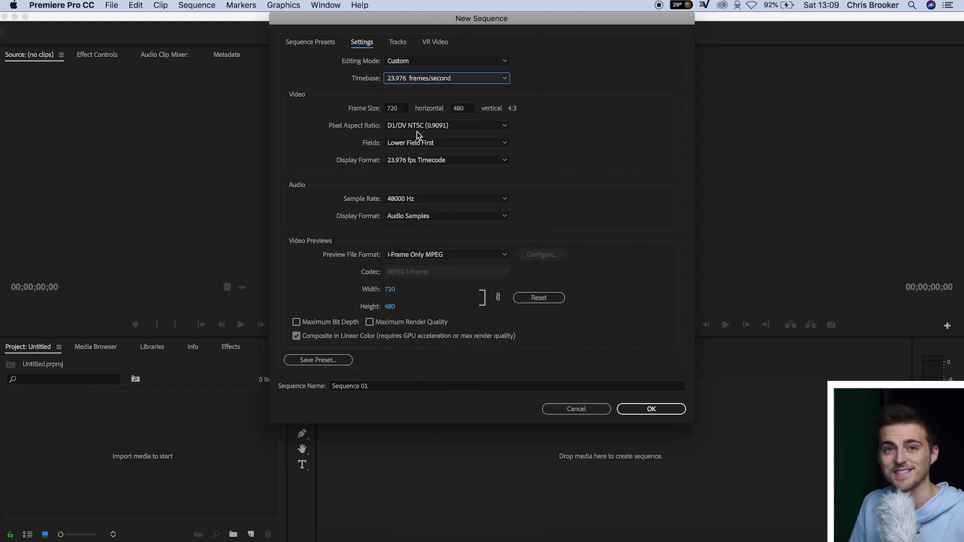
Set the frame size to 1920×1080 with square pixels and no fields
left_click(397, 111)
type("1920")
key("Tab")
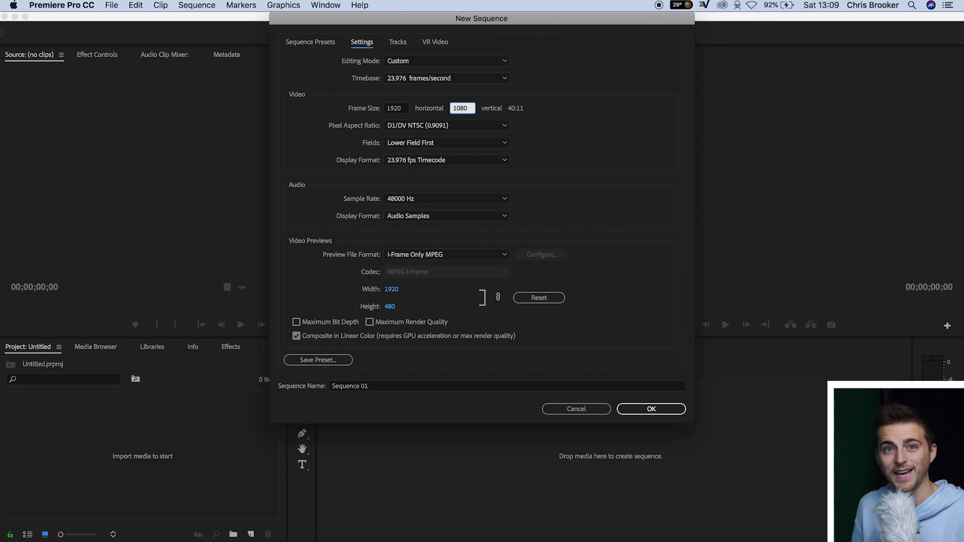
left_click(409, 126)
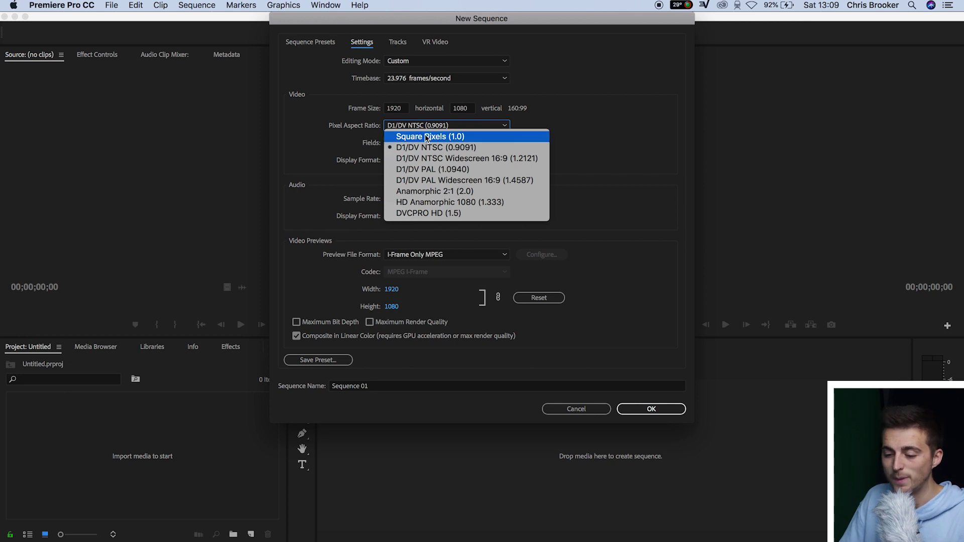
left_click(426, 137)
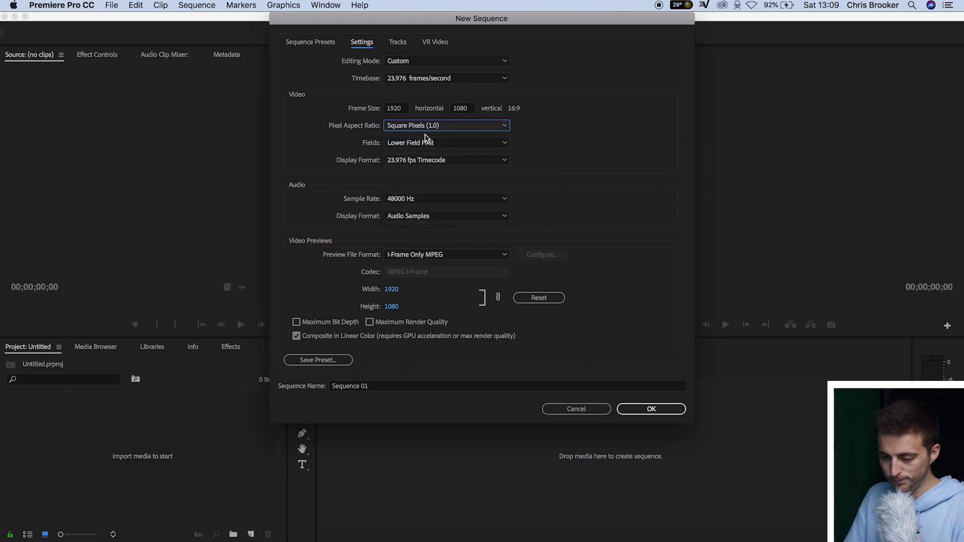
left_click(409, 144)
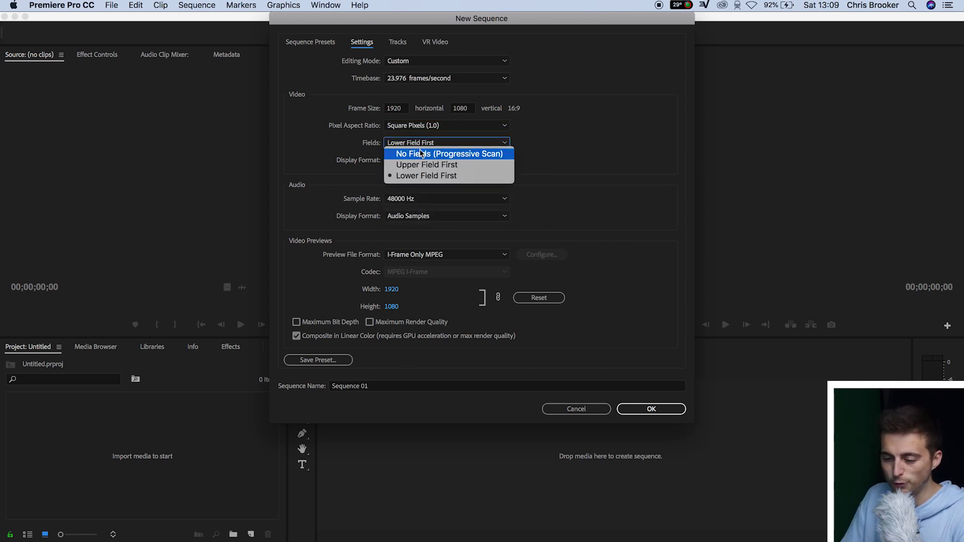
left_click(420, 154)
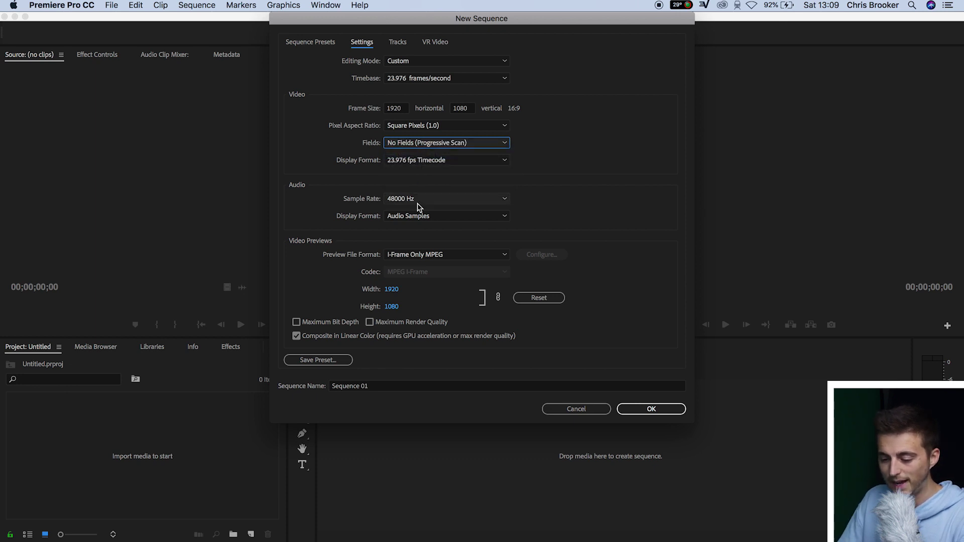
Name the sequence 'Wiggle' and create it
double_click(391, 387)
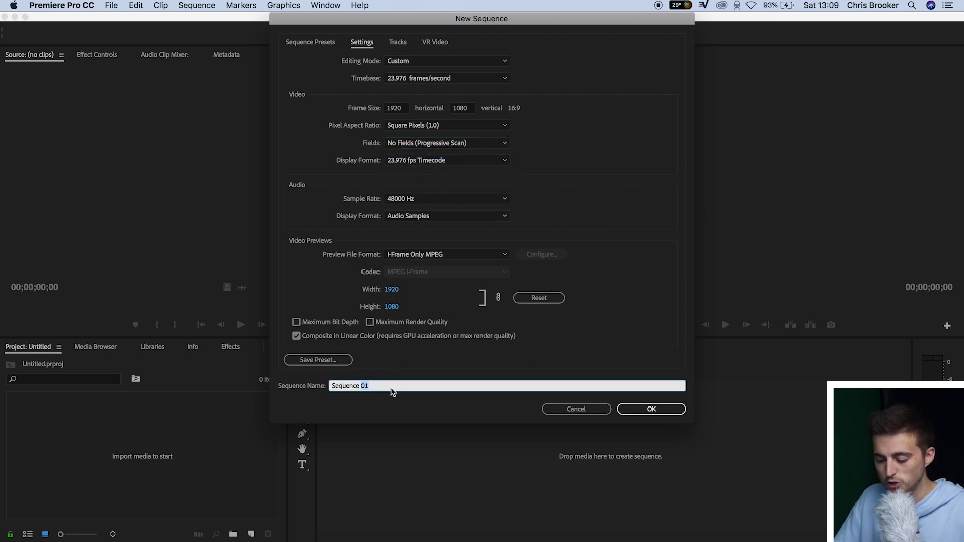
triple_click(390, 387)
type("Wiggle")
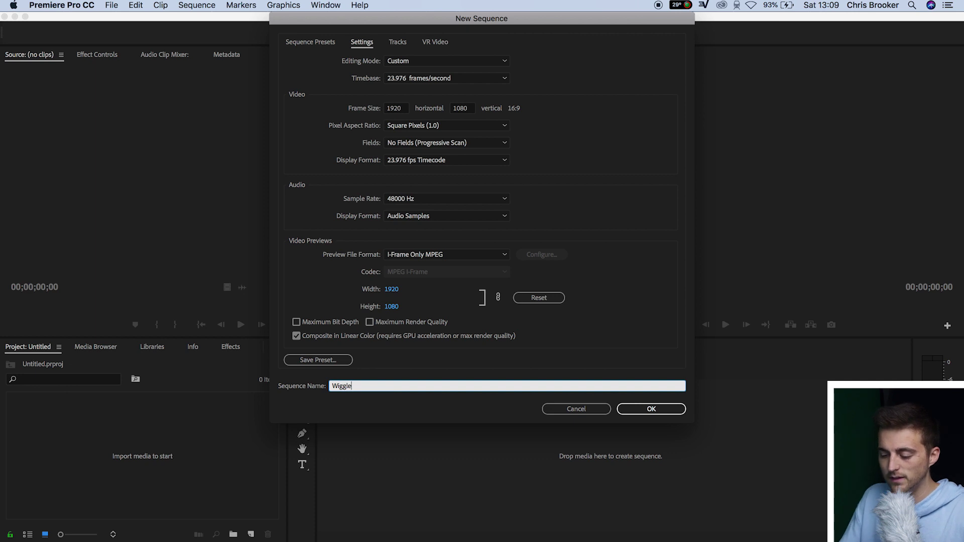
key("Return")
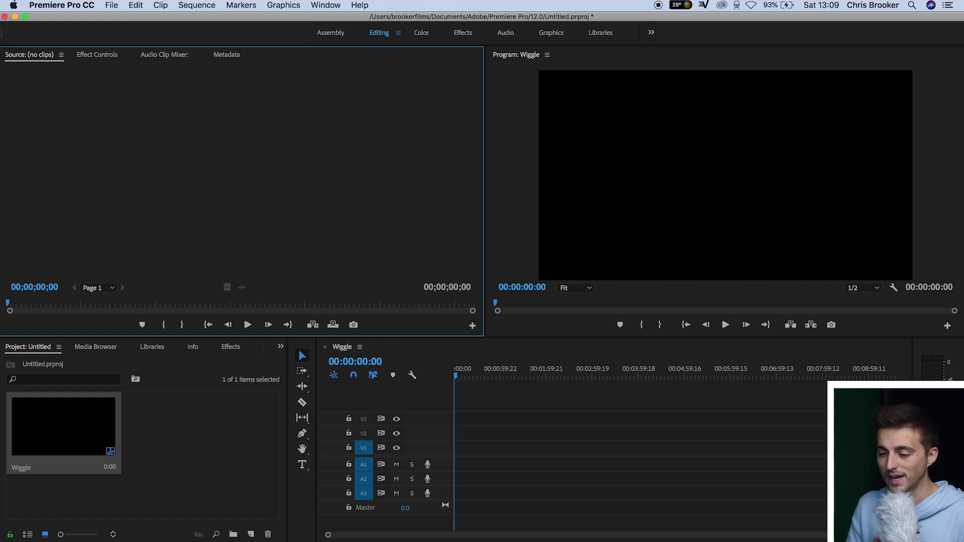
Create the legacy title 'Title 01' and enlarge its editor window
left_click(119, 7)
mouse_move(135, 19)
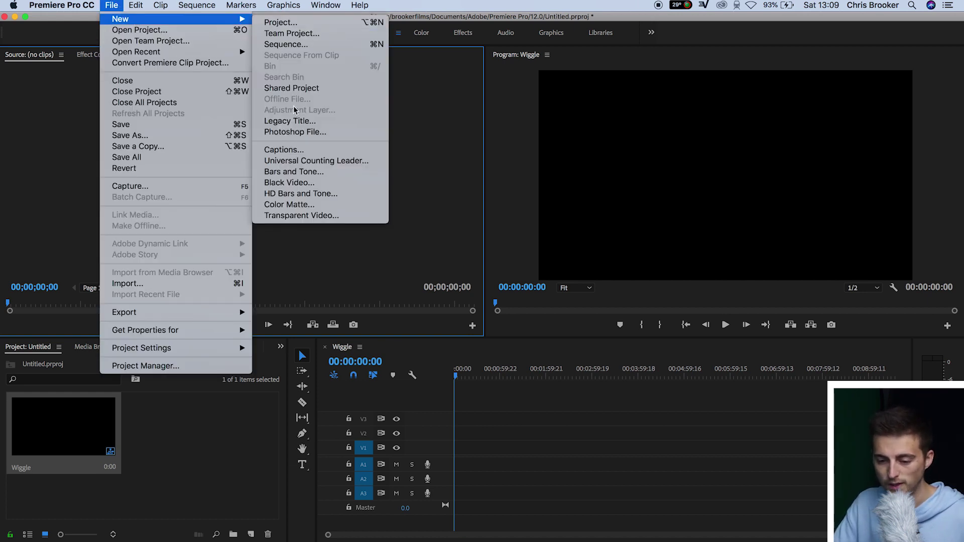
left_click(293, 122)
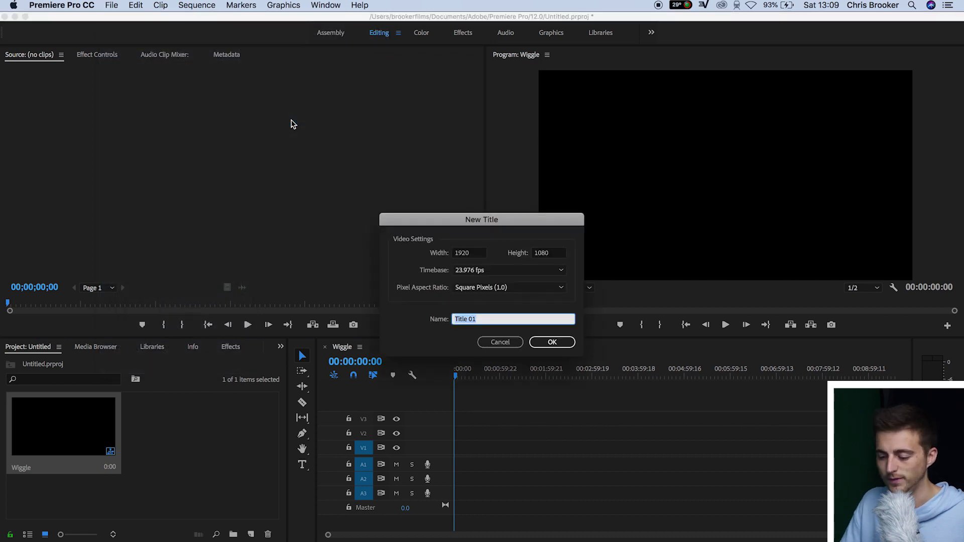
key("Return")
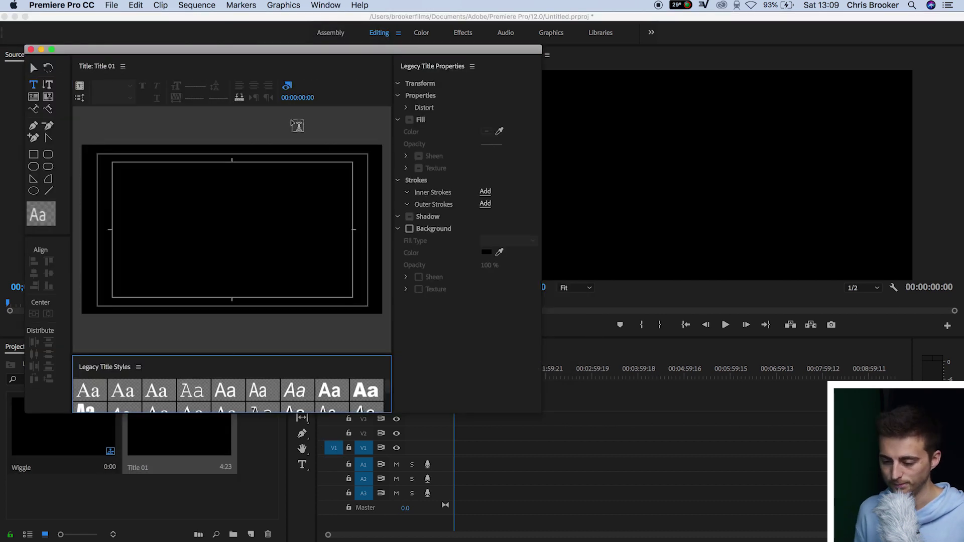
left_click_drag(541, 411, 923, 540)
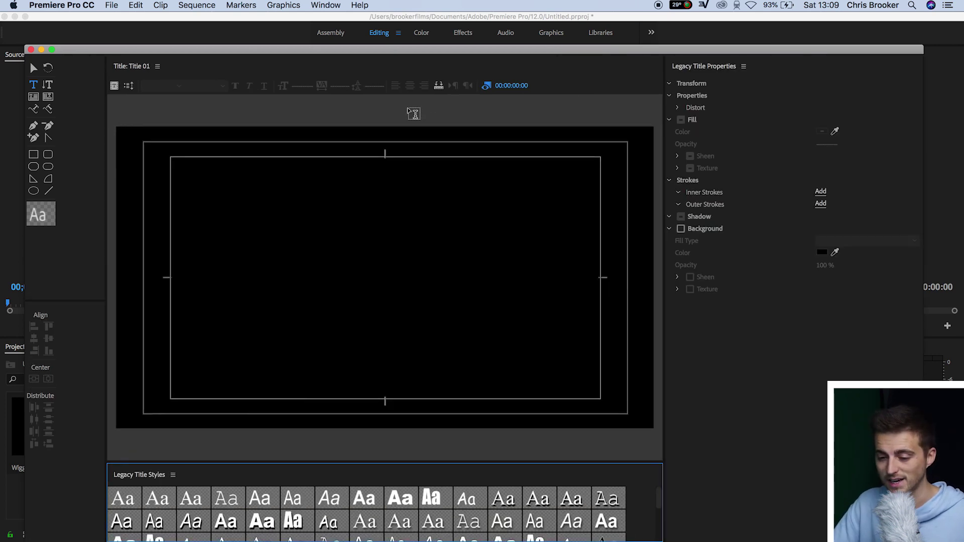
Type 'TEXT' on the title canvas and select it
left_click_drag(310, 53, 305, 36)
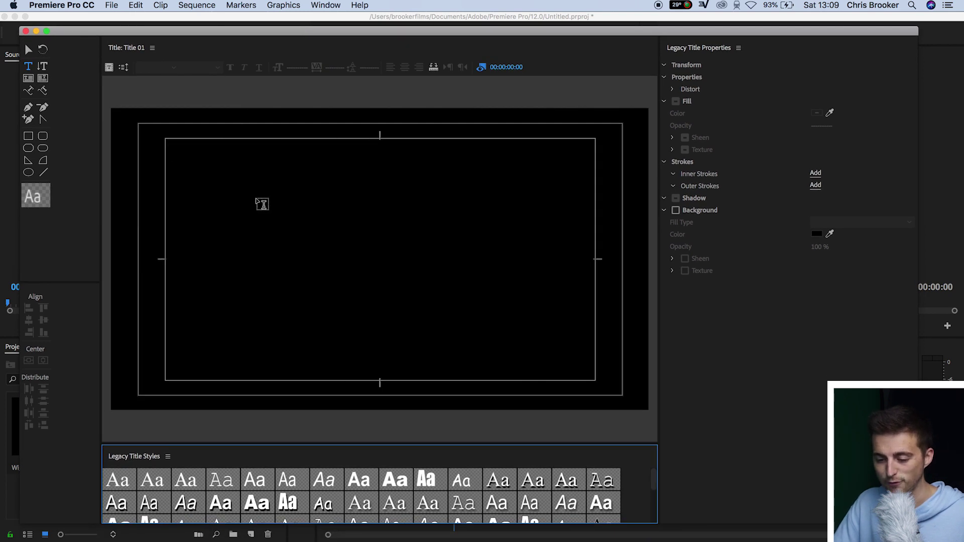
left_click(256, 191)
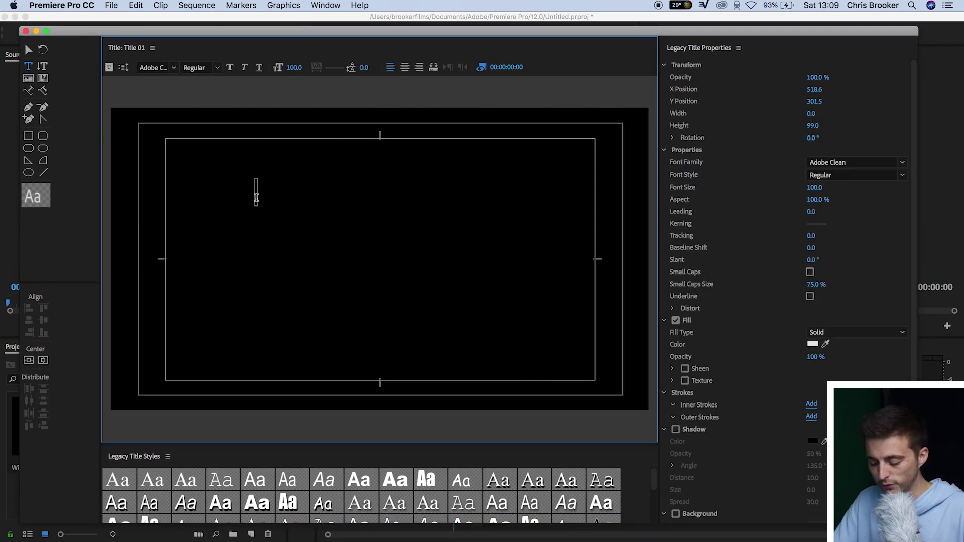
type("TEXT")
key("super+a")
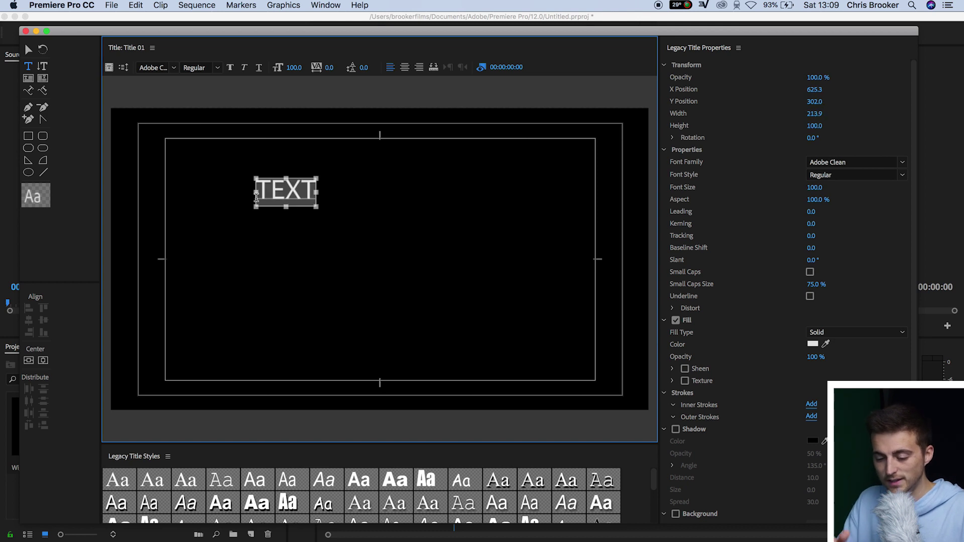
Set the text to Avenir Black at font size 246
left_click(153, 68)
type("Avenir")
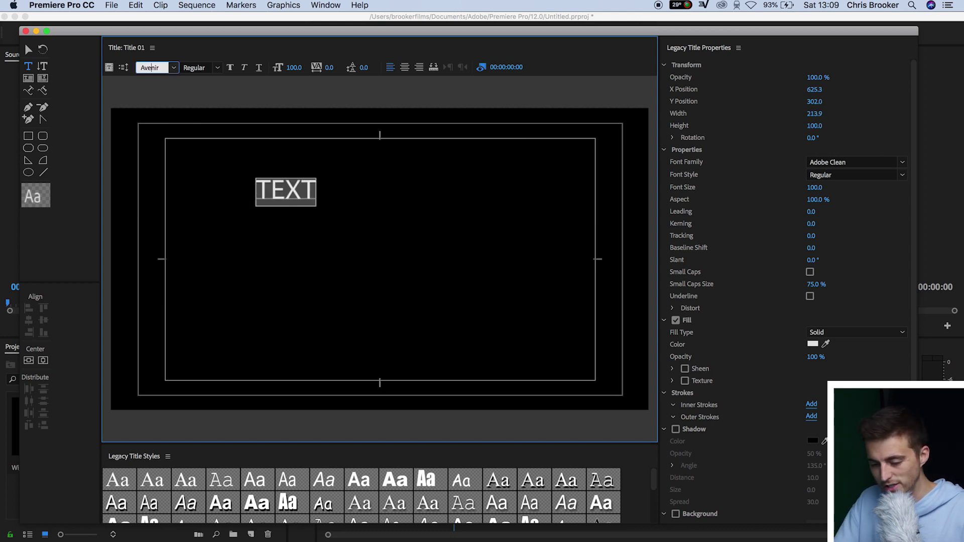
key("Return")
key("Tab")
type("Black")
key("Return")
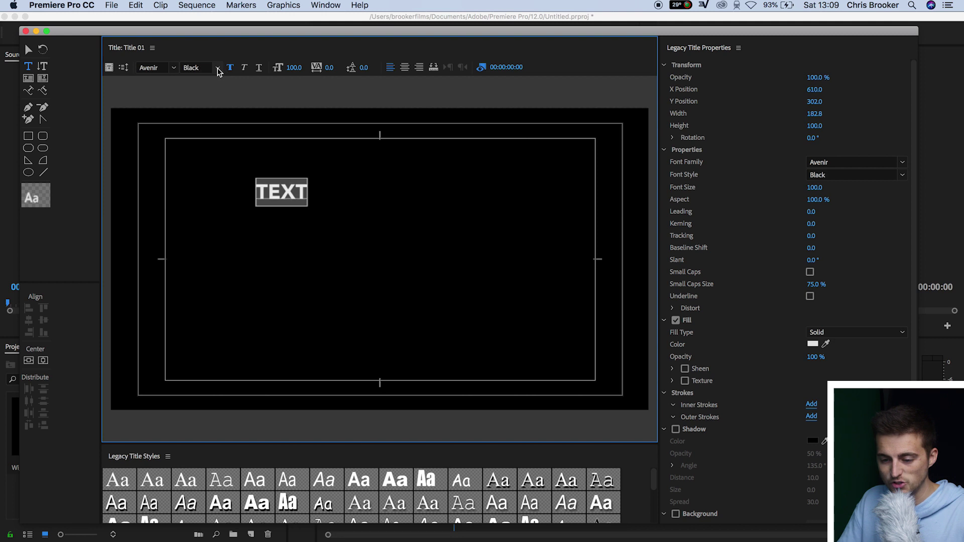
left_click_drag(303, 69, 621, 226)
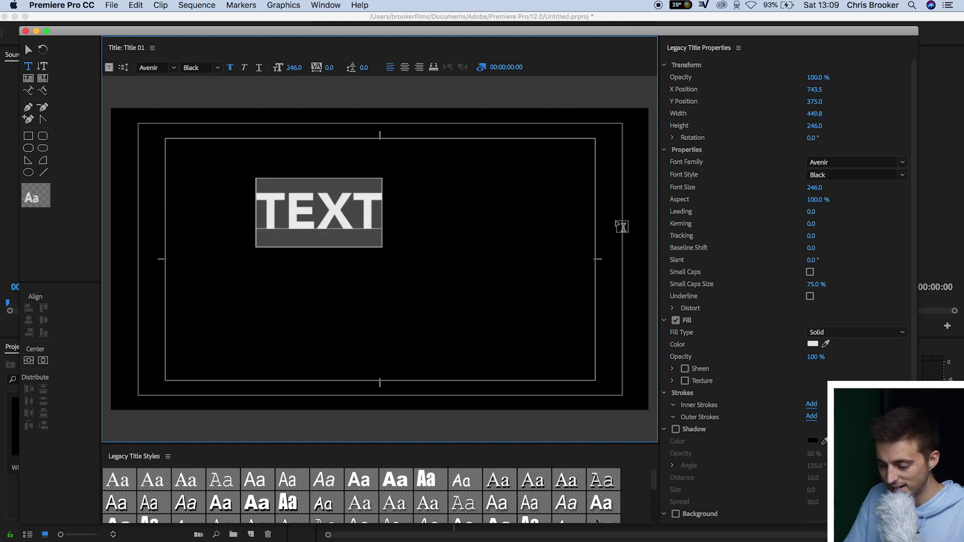
Keep the fill white, centre TEXT horizontally and vertically, and close the title editor
left_click(812, 344)
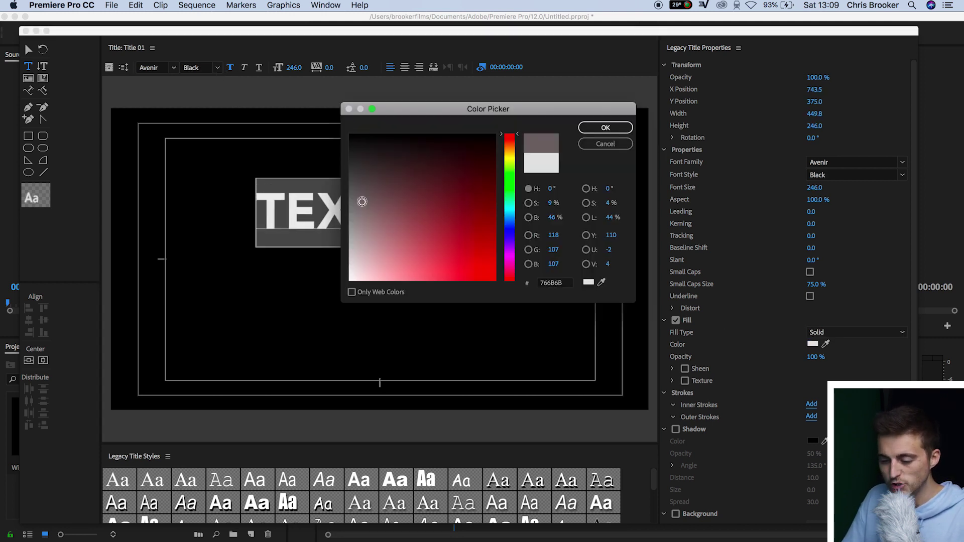
left_click(605, 127)
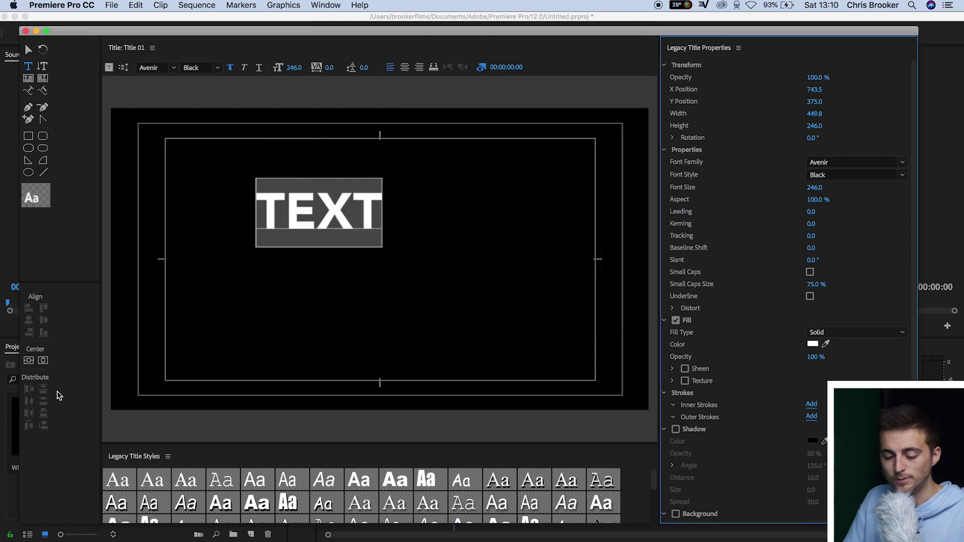
left_click(42, 360)
left_click(28, 360)
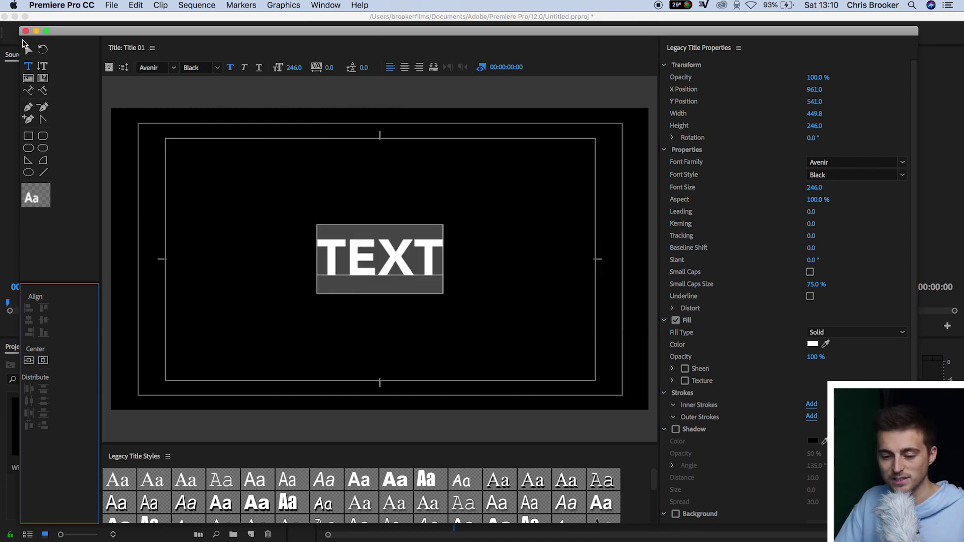
left_click(26, 31)
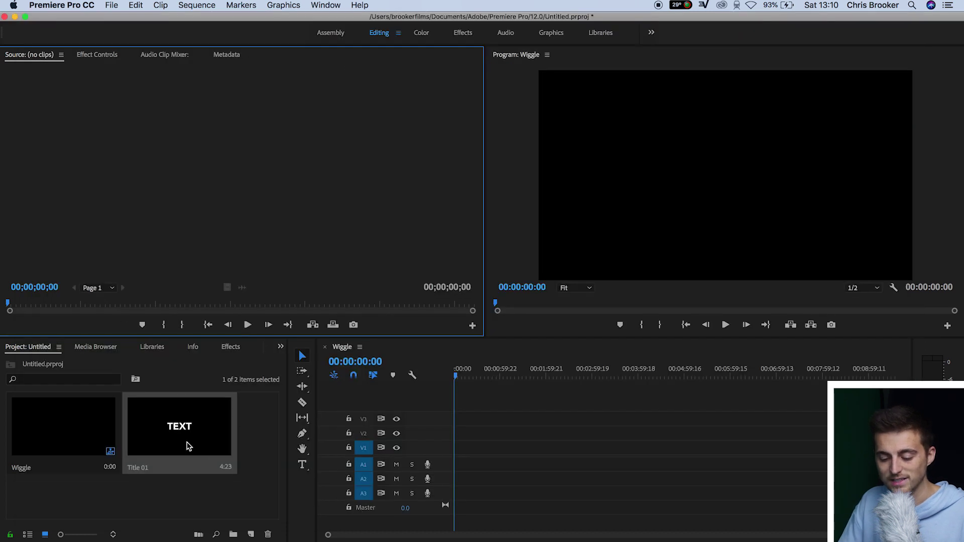
Place Title 01 on track V1 of Wiggle and preview it partway through
left_click_drag(203, 438, 442, 451)
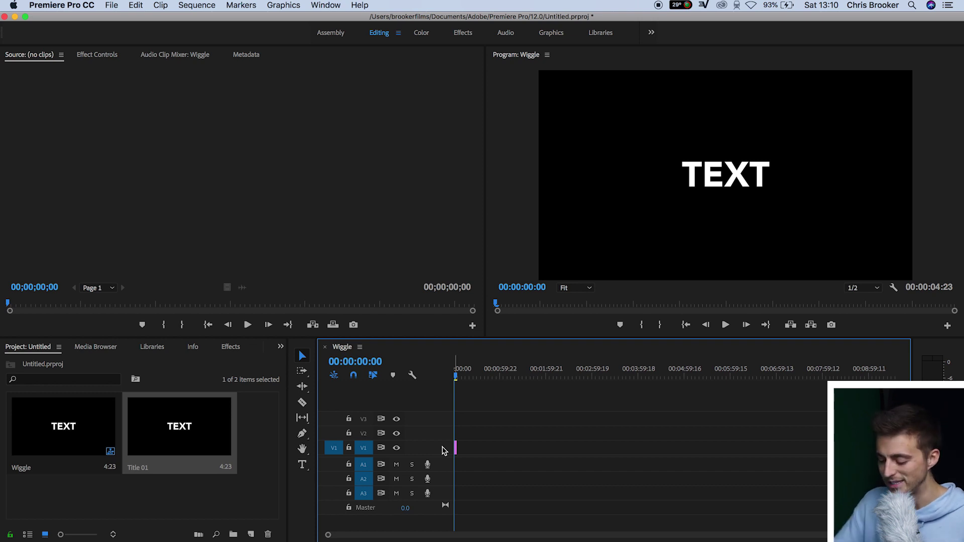
key("=")
key("=")
key("=")
key("=")
key("=")
key("=")
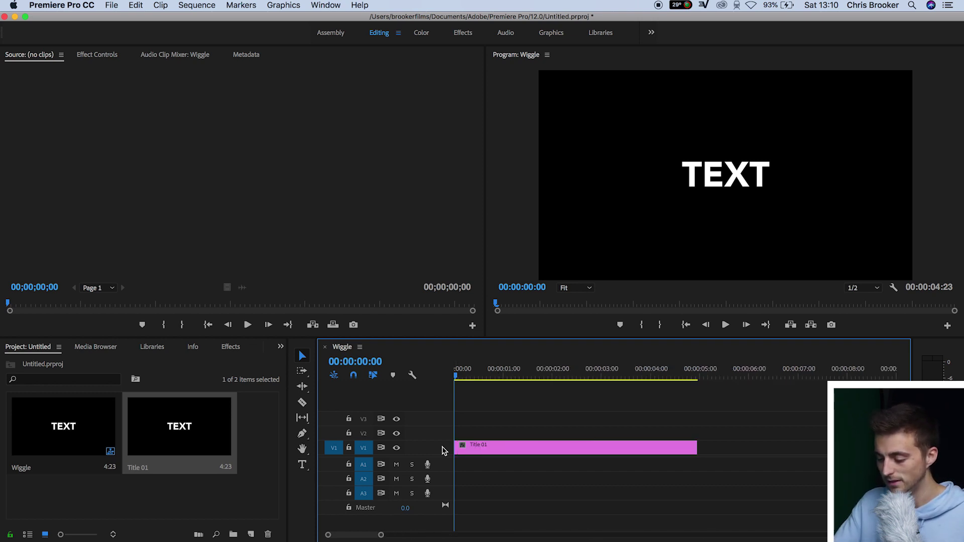
key("minus")
mouse_move(462, 374)
left_mouse_down()
mouse_move(578, 376)
mouse_move(451, 377)
left_mouse_up()
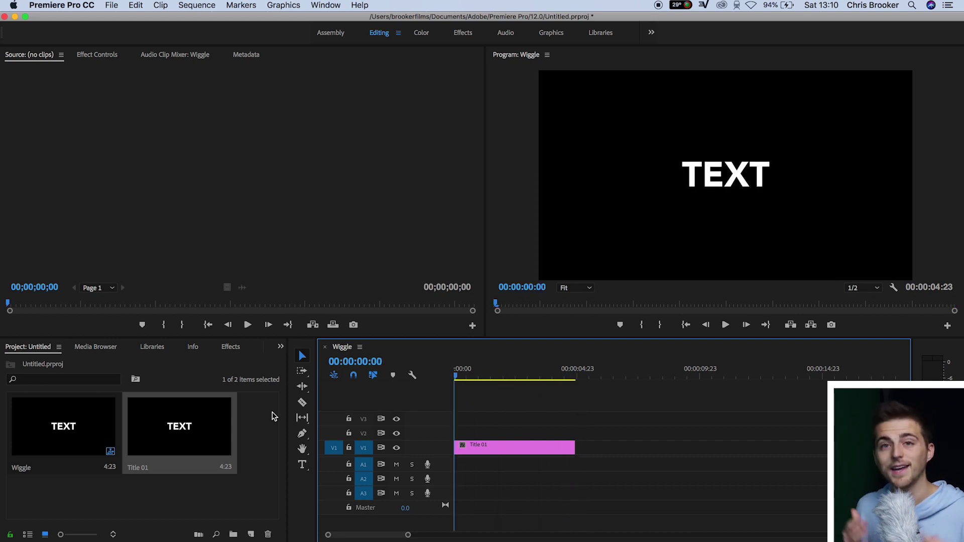
left_click(235, 351)
Search 'turb' and apply Turbulent Displace to the Title 01 clip
left_click(88, 362)
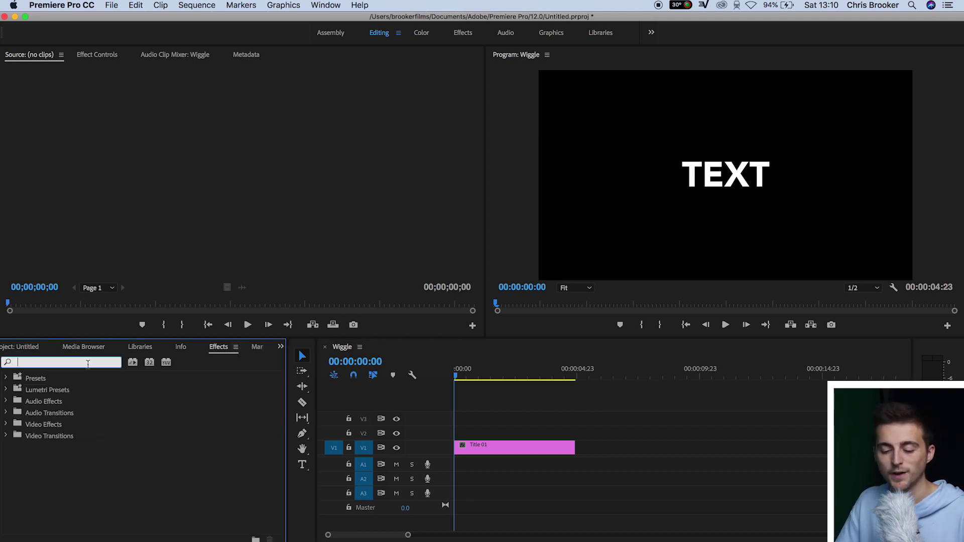
type("turb")
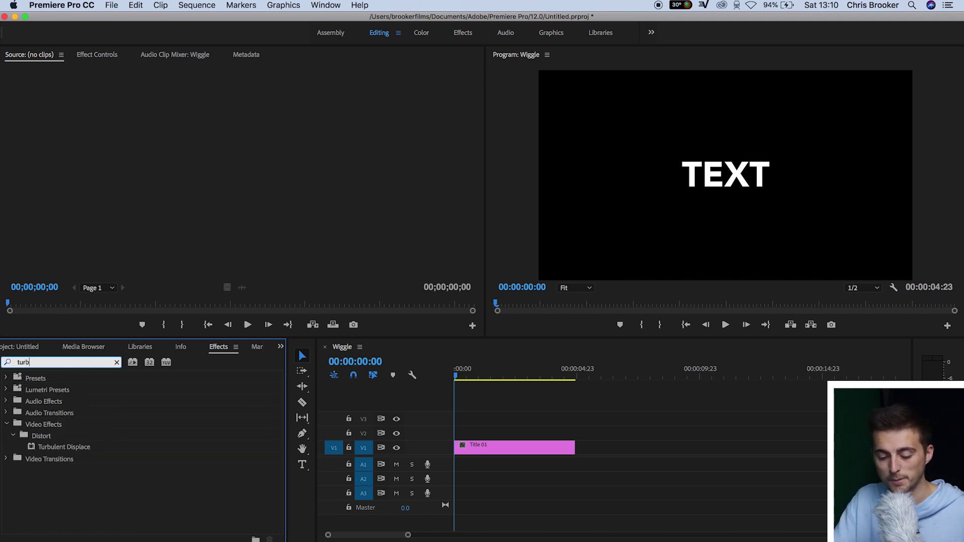
left_click(81, 448)
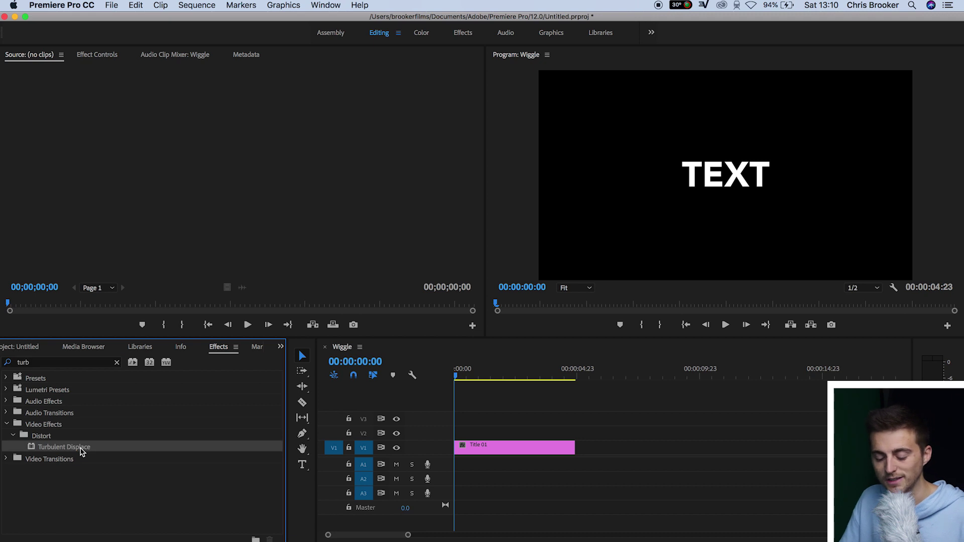
left_click_drag(57, 448, 495, 449)
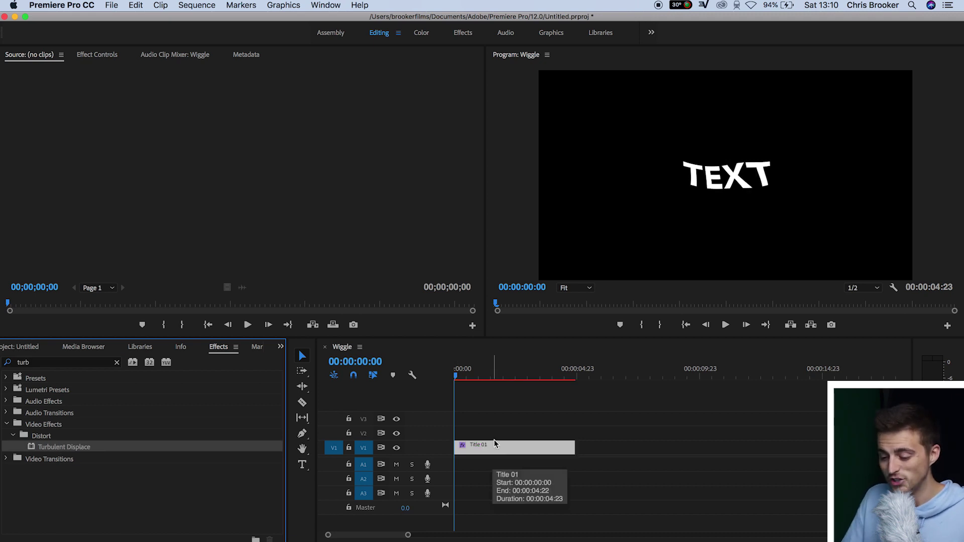
left_click_drag(527, 337, 526, 402)
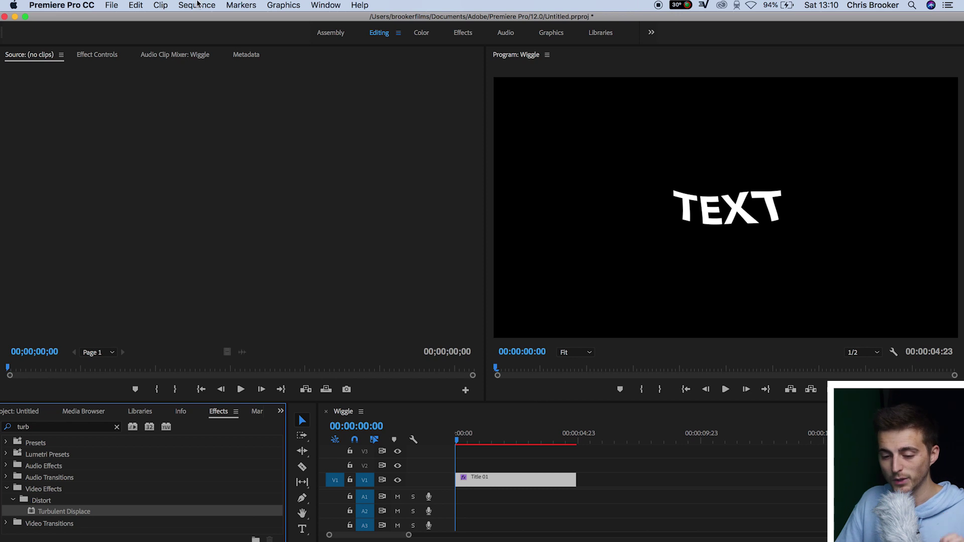
left_click(95, 57)
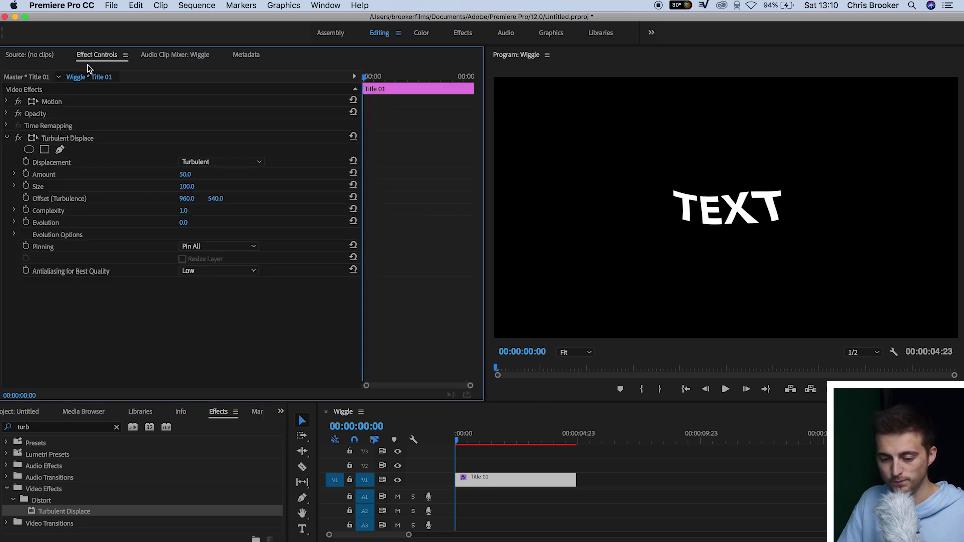
Keyframe Evolution from 0° at clip start to 9x358° near the end, then play it
left_click(76, 138)
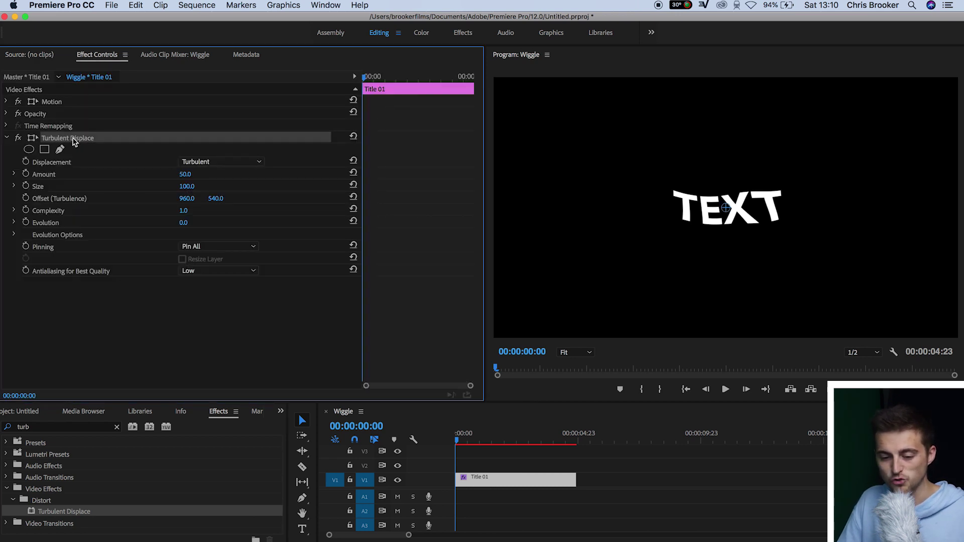
left_click(26, 225)
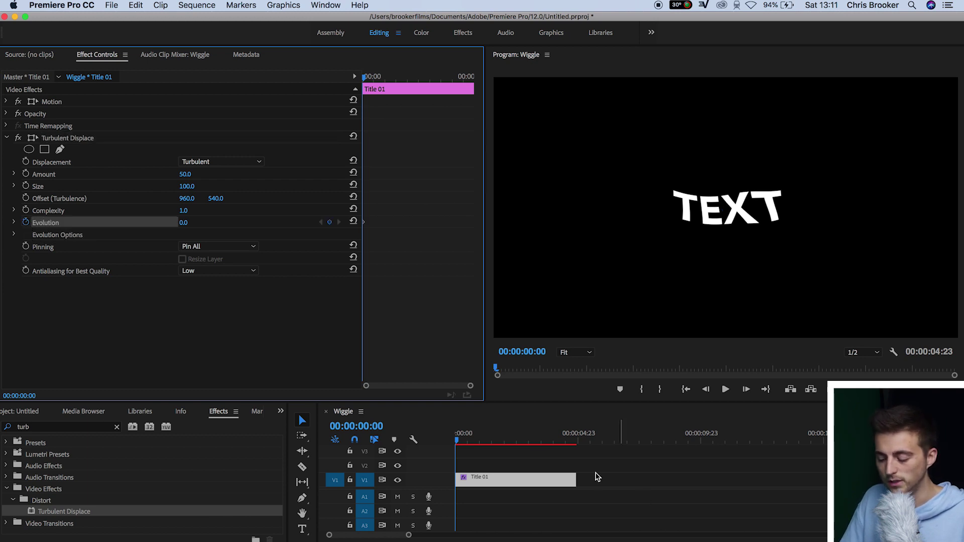
left_click_drag(523, 438, 573, 439)
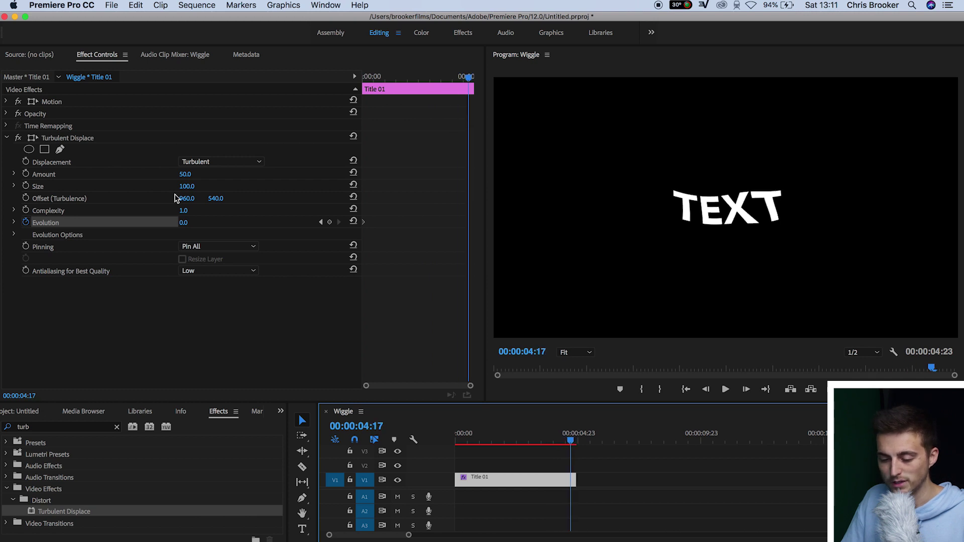
left_click_drag(183, 222, 323, 223)
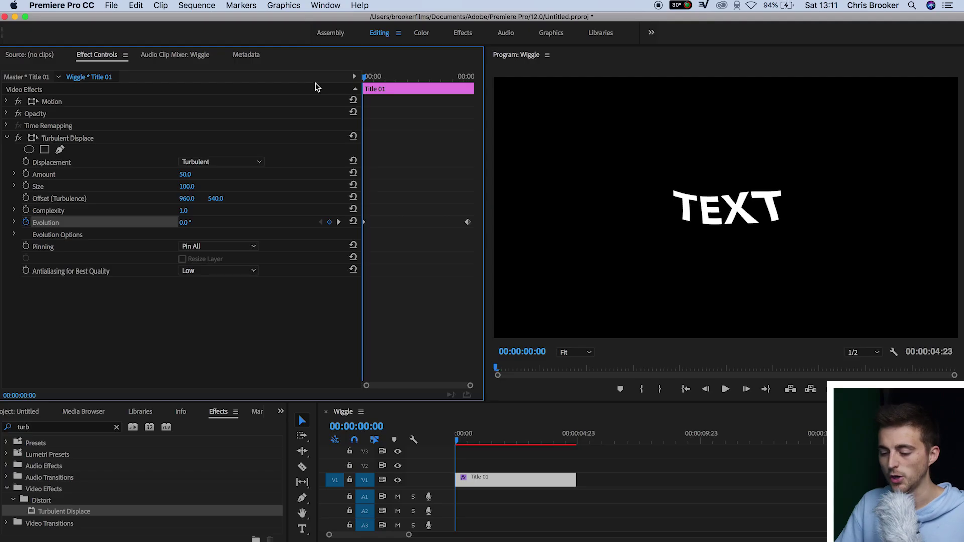
key("space")
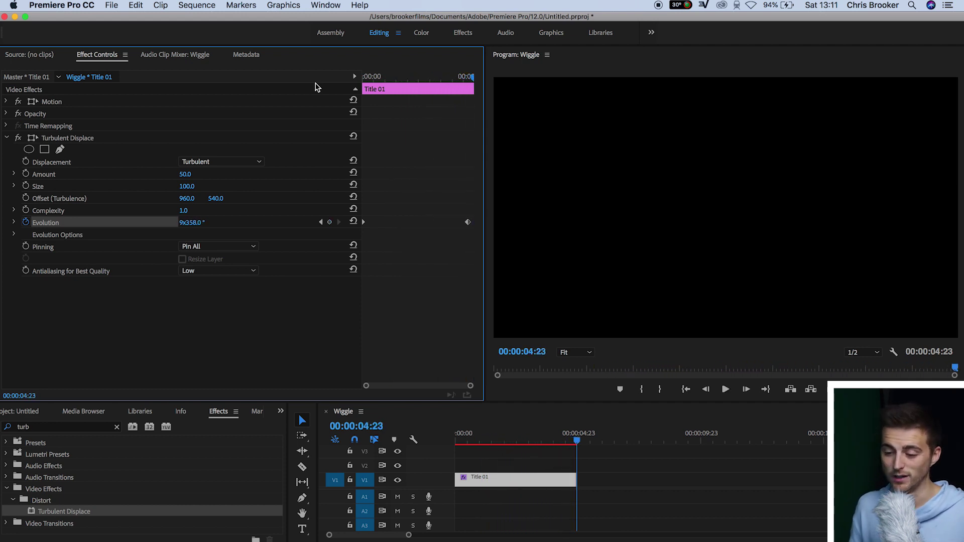
key("space")
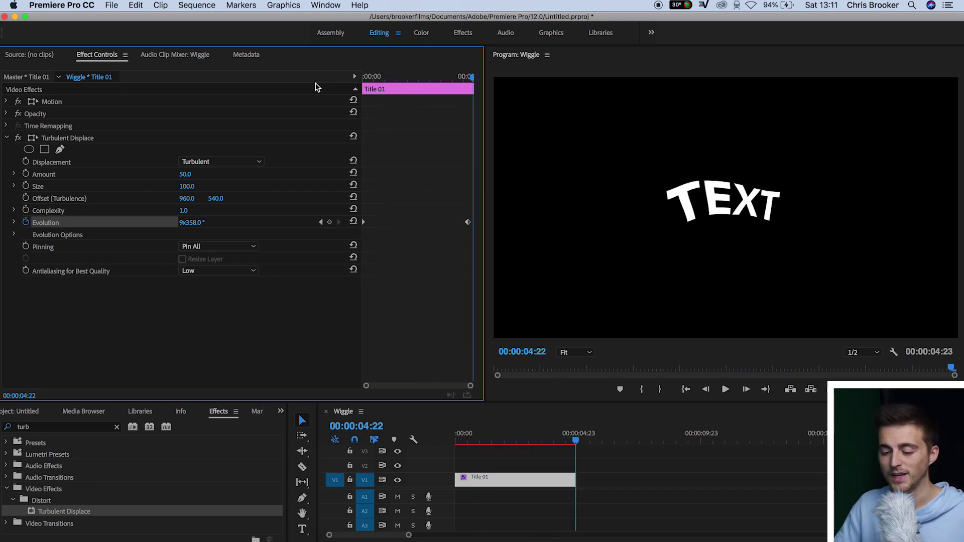
Set the Turbulent Displace Amount to 5 at 00:00:01:14
left_click_drag(465, 75, 398, 76)
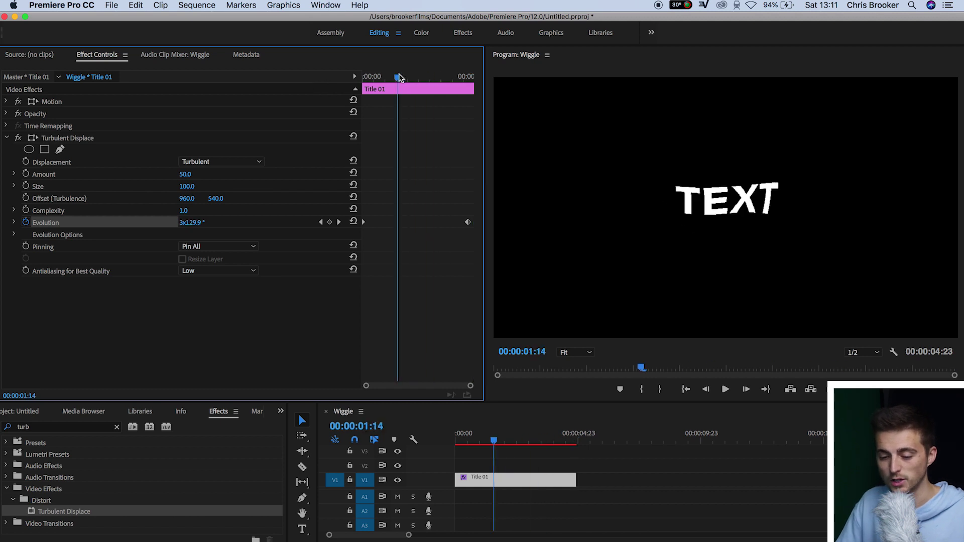
left_click(44, 176)
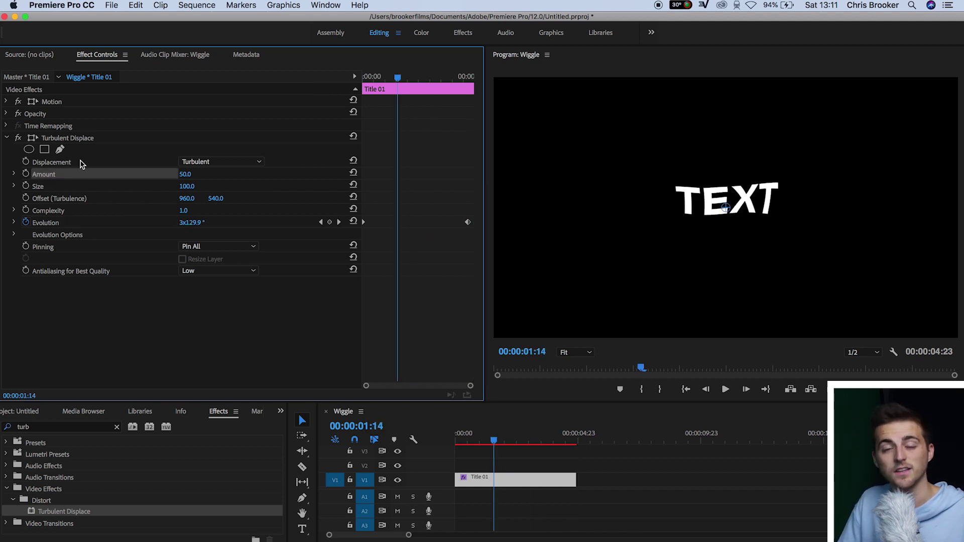
left_click(193, 173)
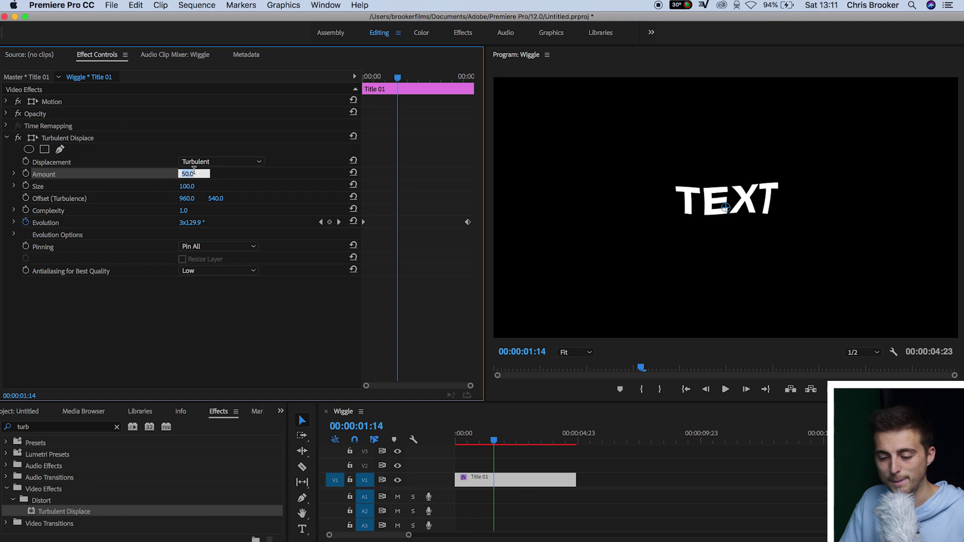
type("5")
key("Return")
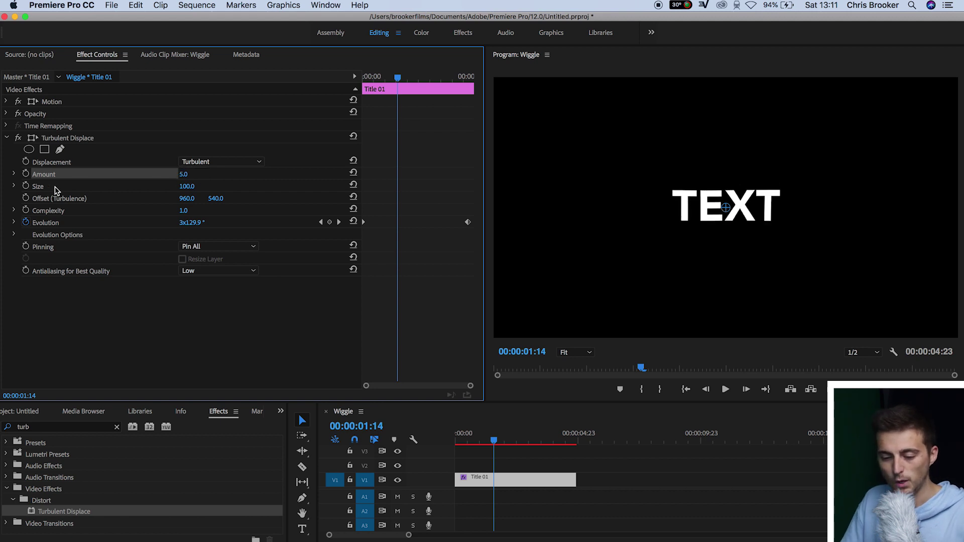
Select Size and preview the reduced distortion from the clip start
left_click(165, 187)
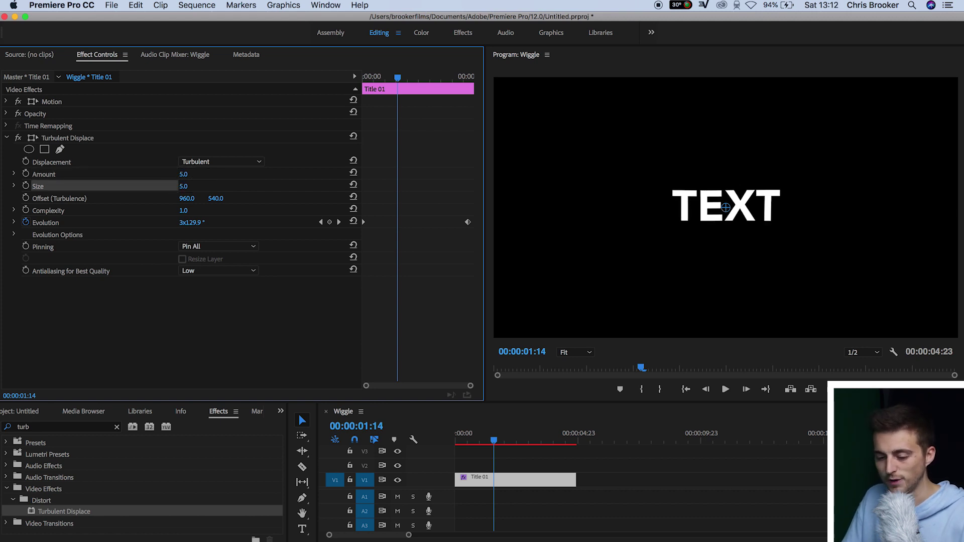
left_click_drag(396, 85, 340, 78)
key("space")
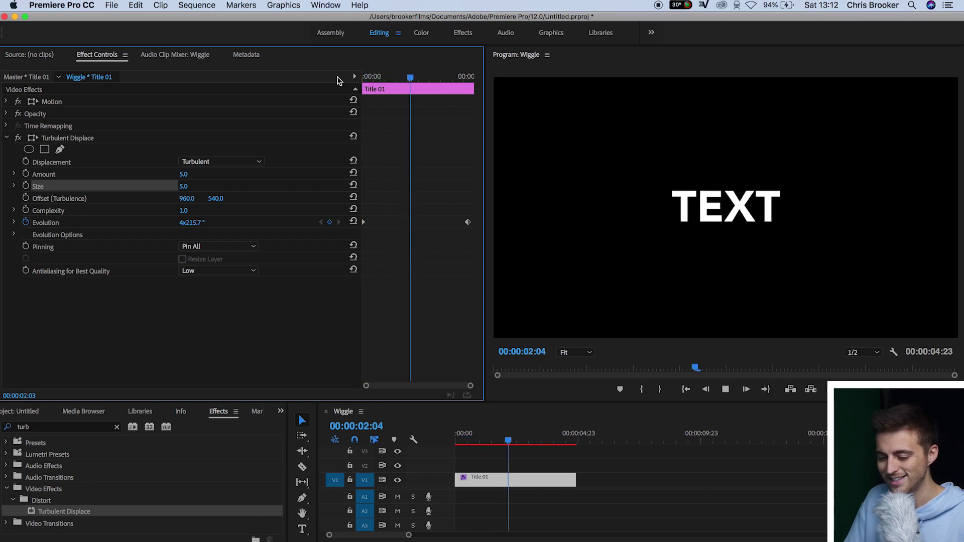
key("space")
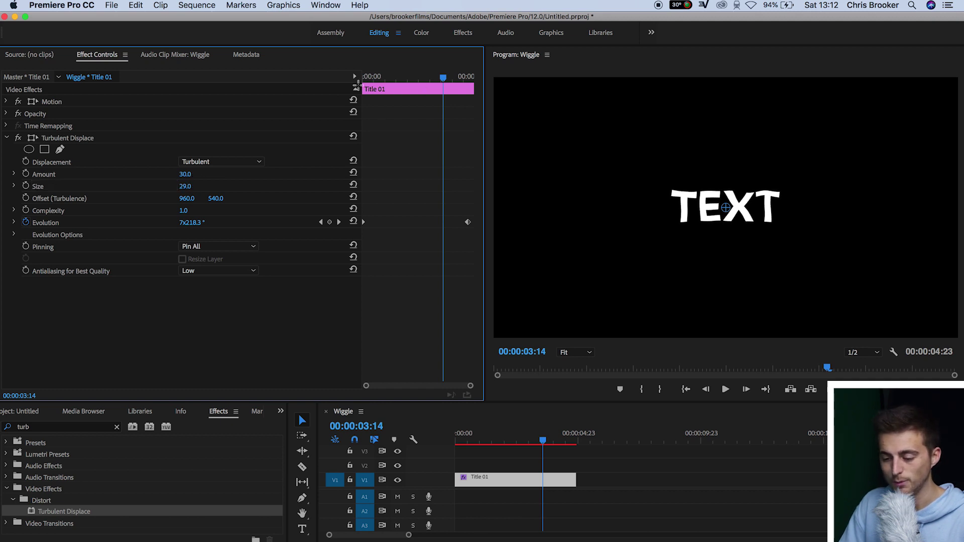
Preview the Amount 30, Size 11 wiggle, replaying it from the clip start
key("space")
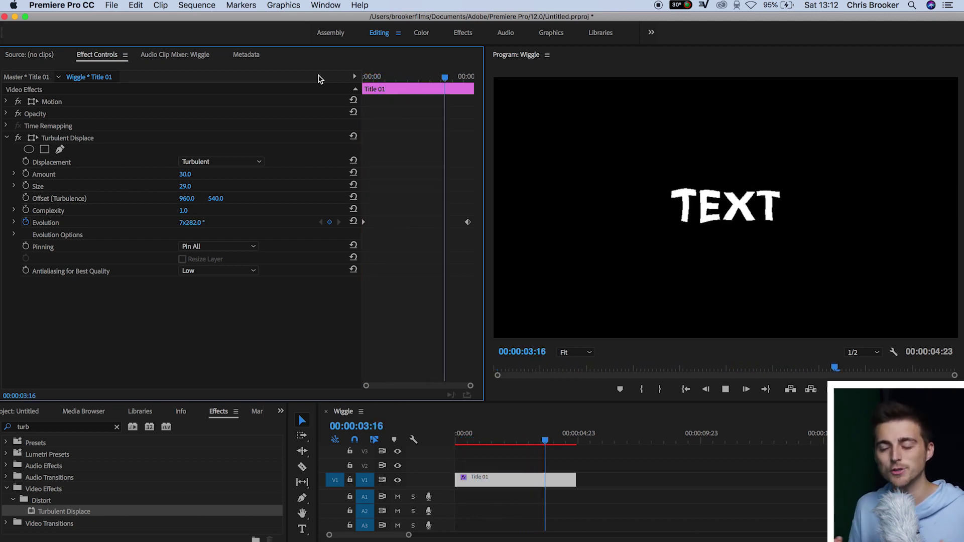
left_click_drag(378, 77, 344, 80)
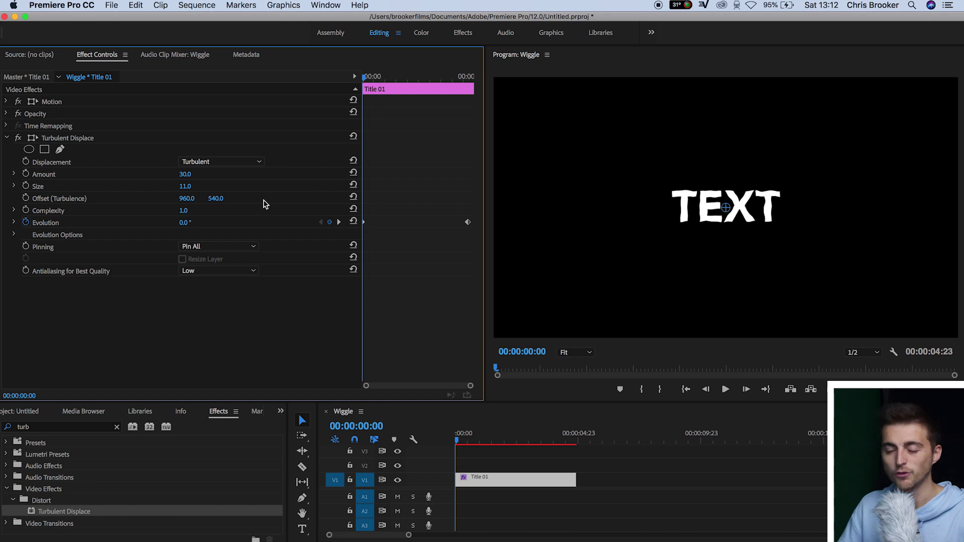
key("space")
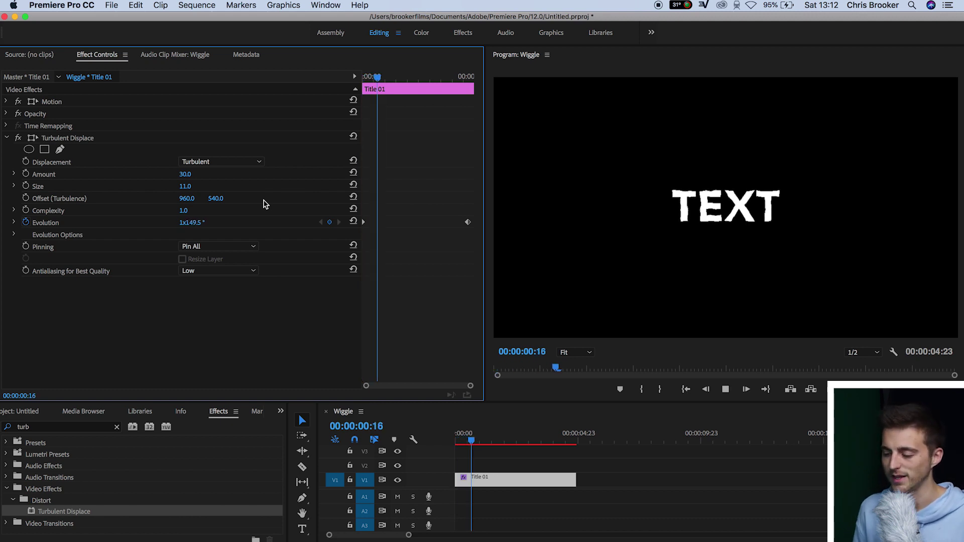